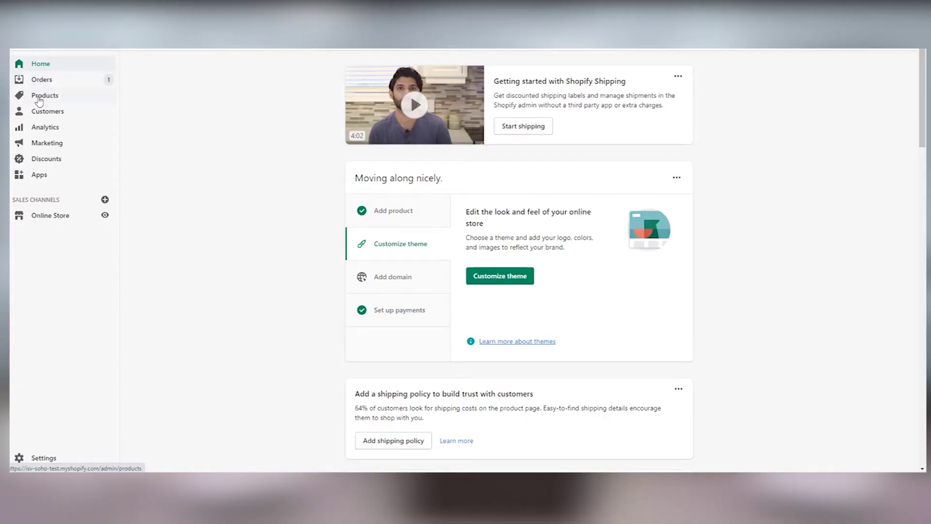
Step: In Retail Barcode Labels, create 'Retail Barcode label - LC3' with Other type and Zebra 10015340 paper
{"action": "left_click", "coordinate": [40, 175]}
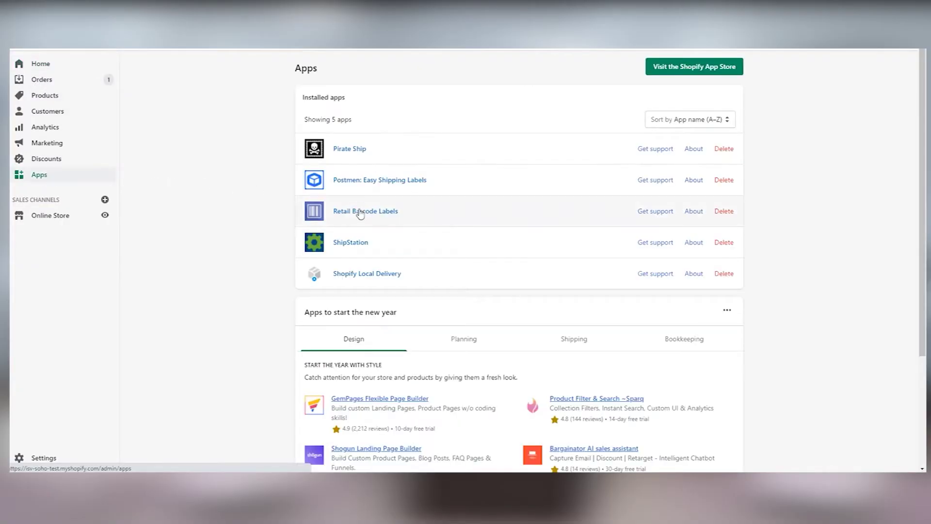
{"action": "left_click", "coordinate": [360, 214]}
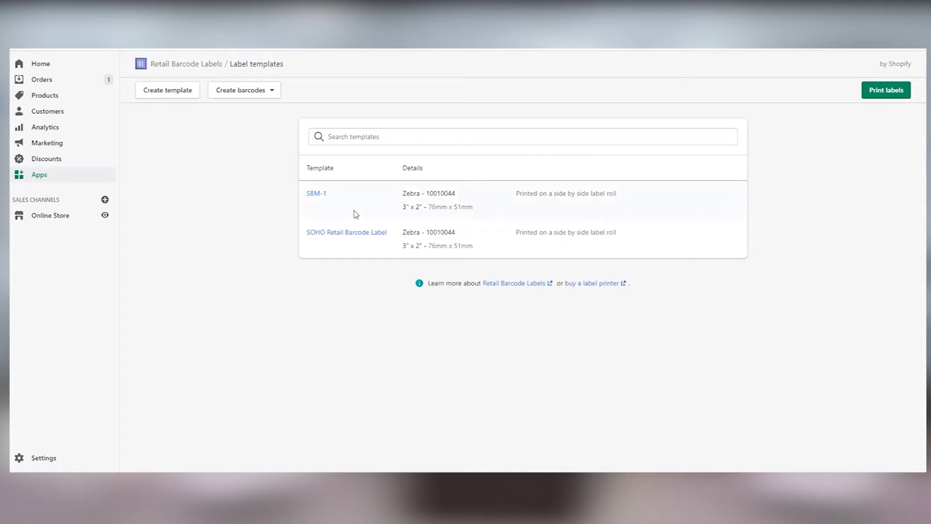
{"action": "left_click", "coordinate": [168, 90]}
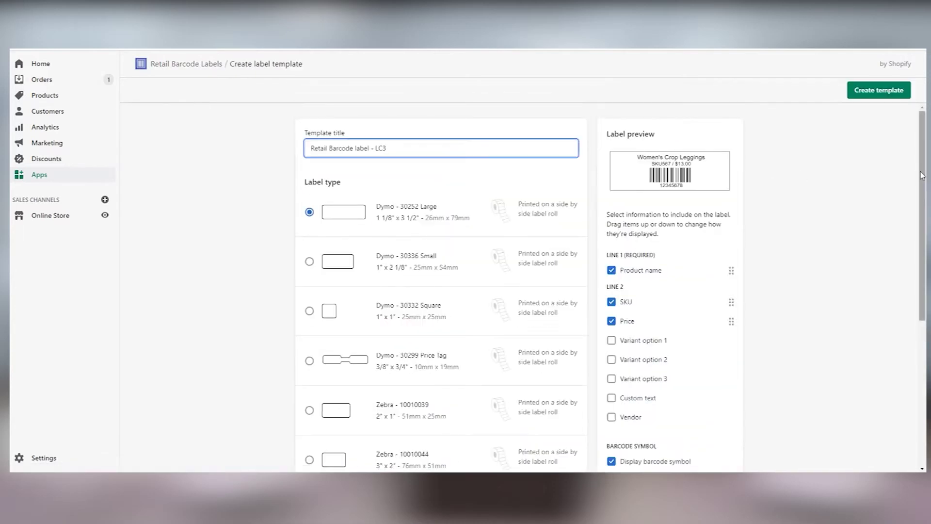
{"action": "scroll", "coordinate": [445, 291], "scroll_direction": "down", "scroll_amount": 5}
{"action": "scroll", "coordinate": [445, 363], "scroll_direction": "down", "scroll_amount": 5}
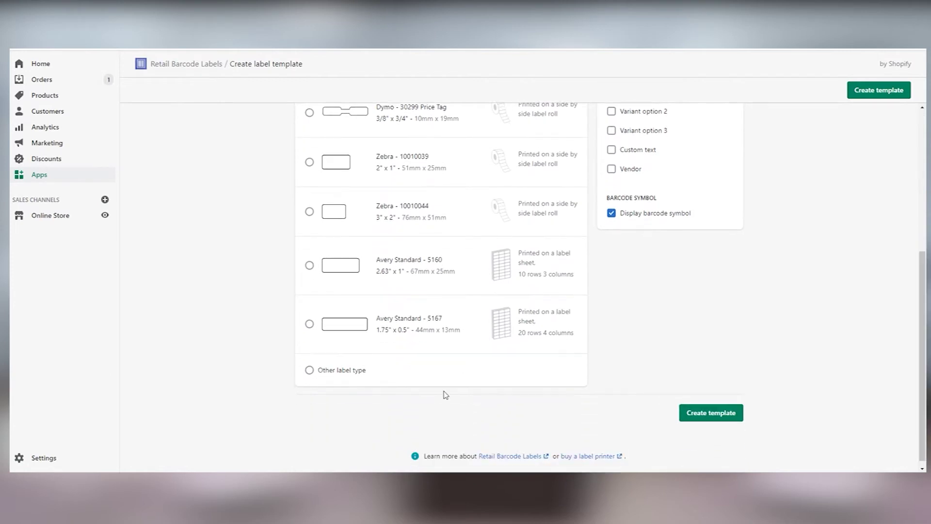
{"action": "left_click", "coordinate": [310, 371]}
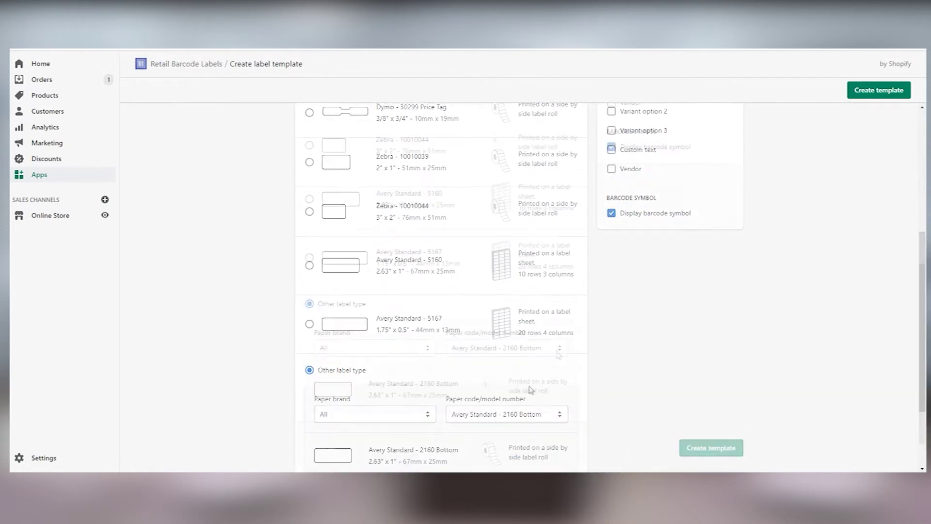
{"action": "scroll", "coordinate": [437, 328], "scroll_direction": "down", "scroll_amount": 3}
{"action": "left_click", "coordinate": [507, 348]}
{"action": "scroll", "coordinate": [509, 276], "scroll_direction": "down", "scroll_amount": 1}
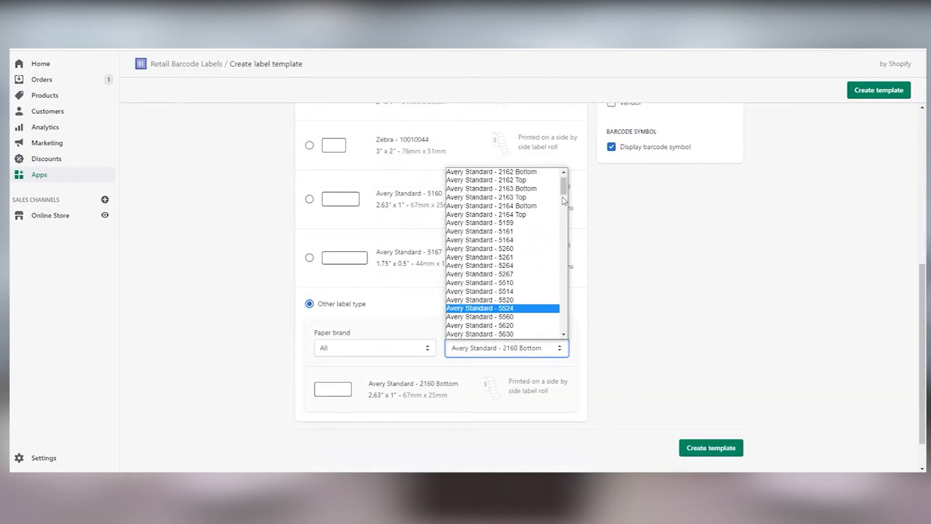
{"action": "left_click_drag", "start_coordinate": [564, 186], "coordinate": [564, 219]}
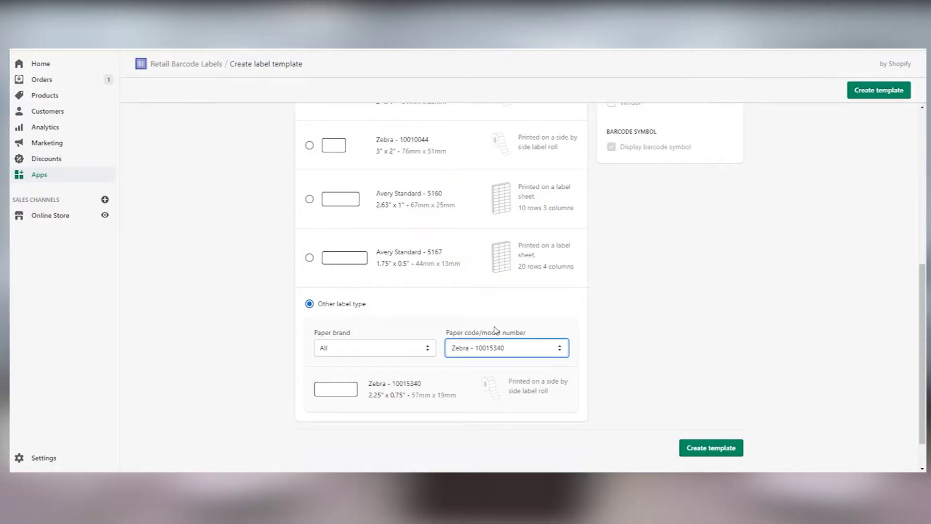
{"action": "left_click", "coordinate": [696, 449]}
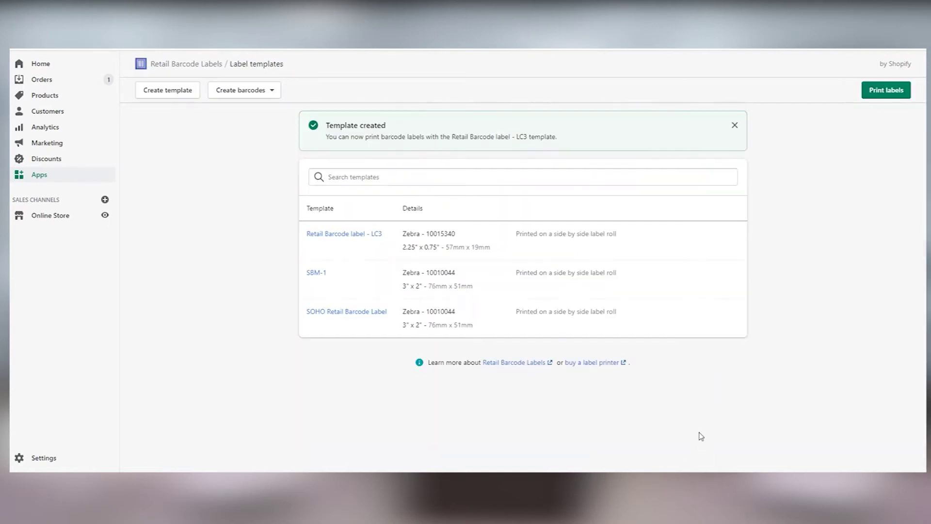
Step: Add the SOHO-TEST-SHIRT S / blue variant to the label print job
{"action": "left_click", "coordinate": [881, 91]}
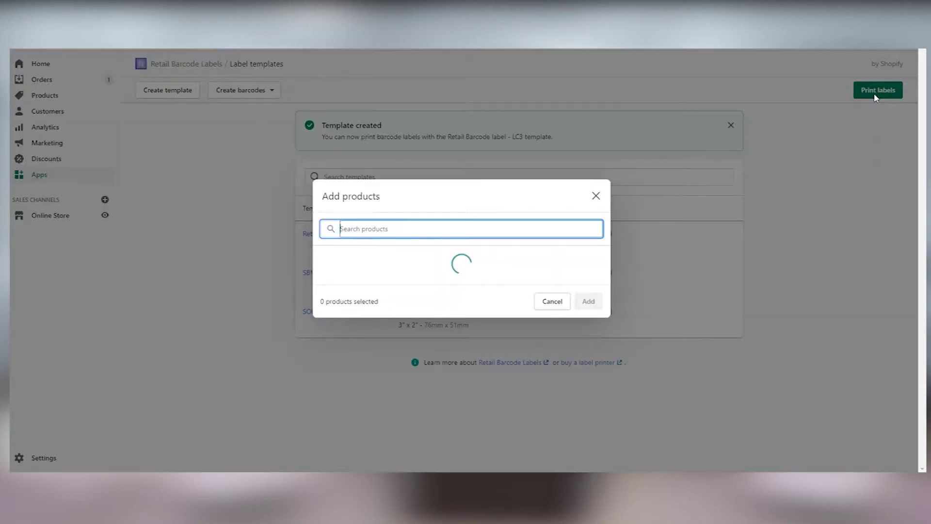
{"action": "left_click", "coordinate": [341, 162]}
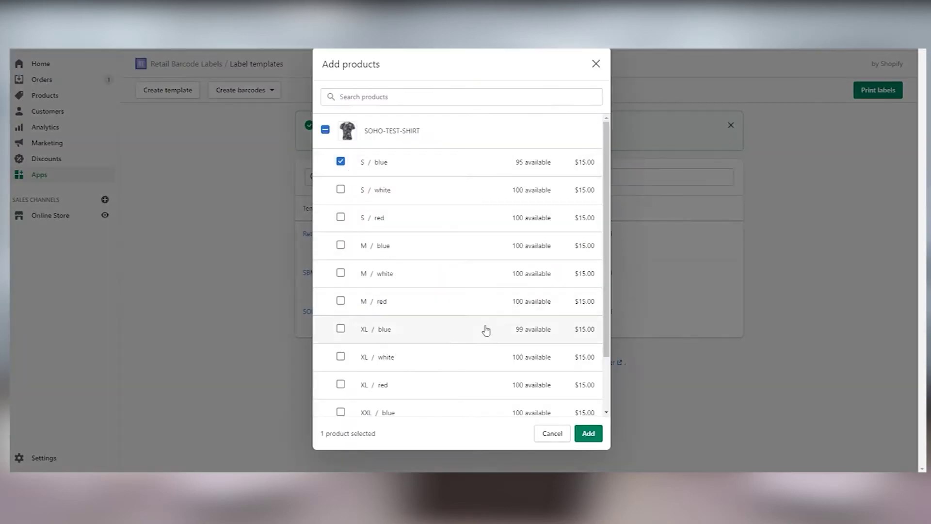
{"action": "left_click", "coordinate": [588, 433]}
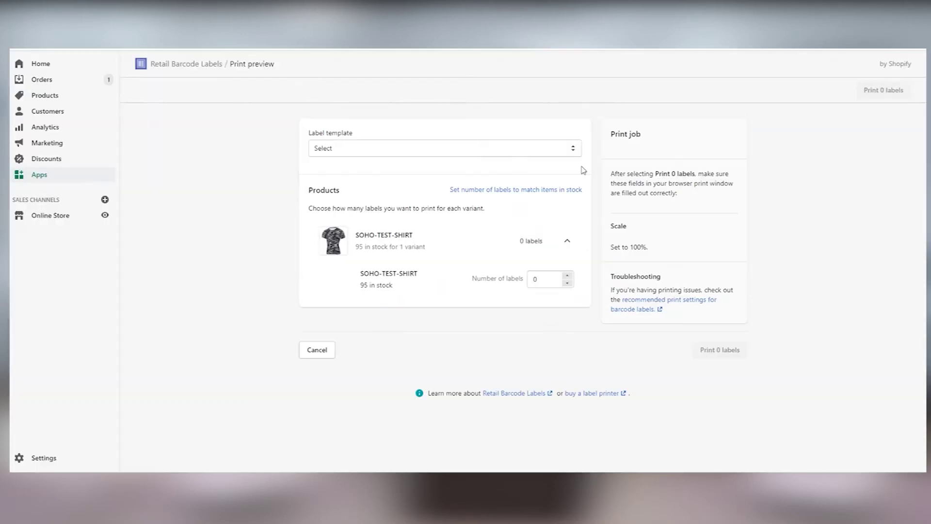
Step: Preview 3 labels using the Retail Barcode label - LC3 template
{"action": "left_click", "coordinate": [574, 150]}
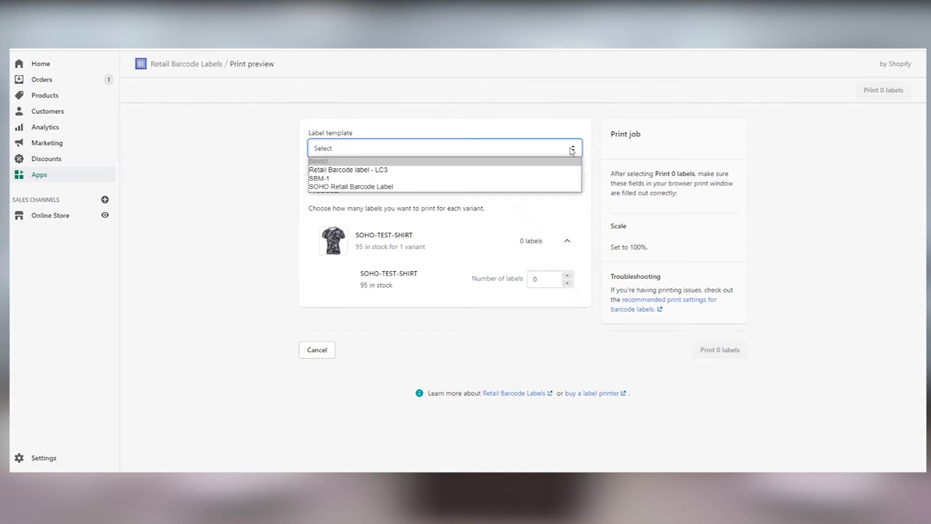
{"action": "left_click", "coordinate": [558, 170]}
{"action": "triple_click", "coordinate": [564, 308]}
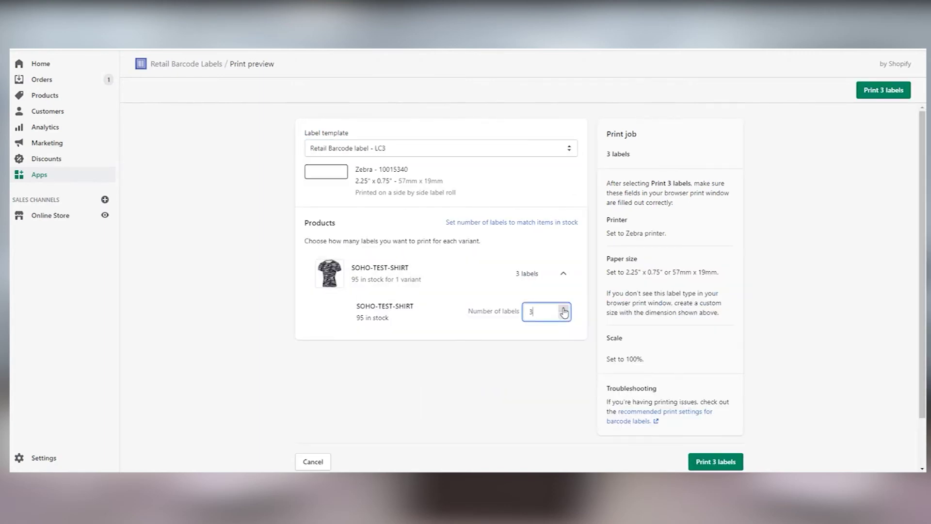
{"action": "left_click", "coordinate": [868, 94]}
{"action": "left_click", "coordinate": [722, 47]}
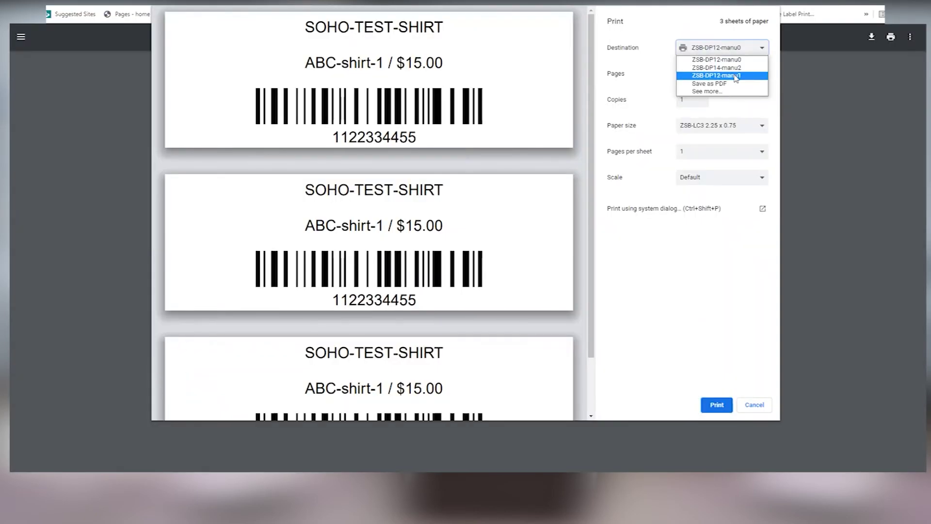
Step: Print to ZSB-DP12-manu1 with the ZSB-LC3 2.25 x 0.75 paper size kept
{"action": "left_click", "coordinate": [736, 76]}
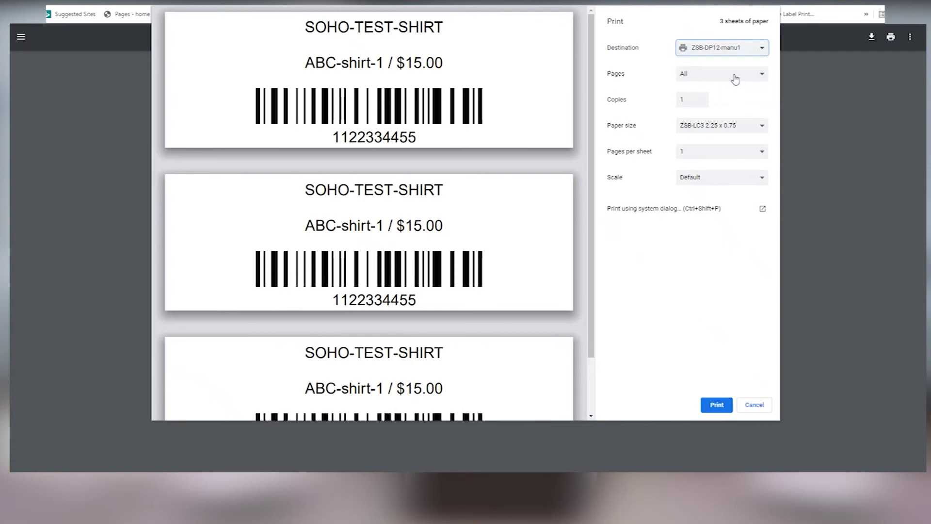
{"action": "left_click", "coordinate": [758, 127]}
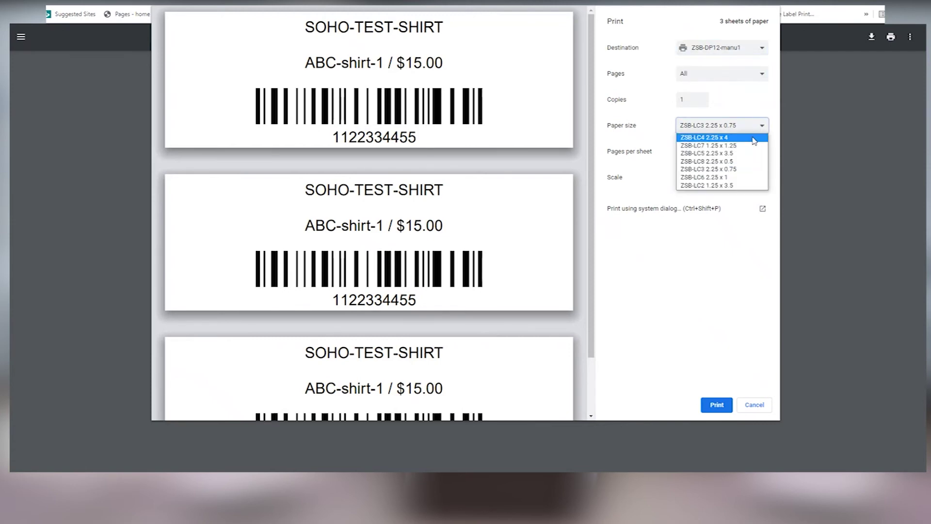
{"action": "left_click", "coordinate": [753, 170]}
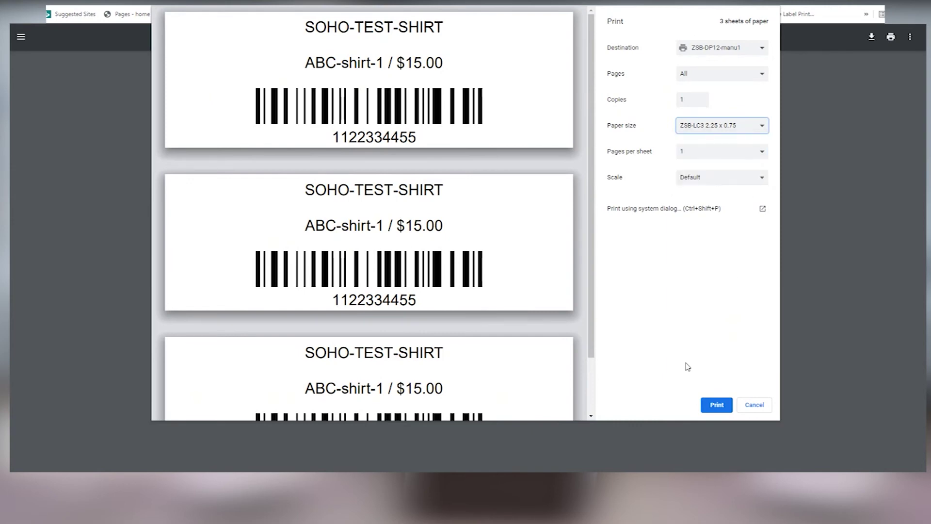
{"action": "left_click", "coordinate": [716, 405]}
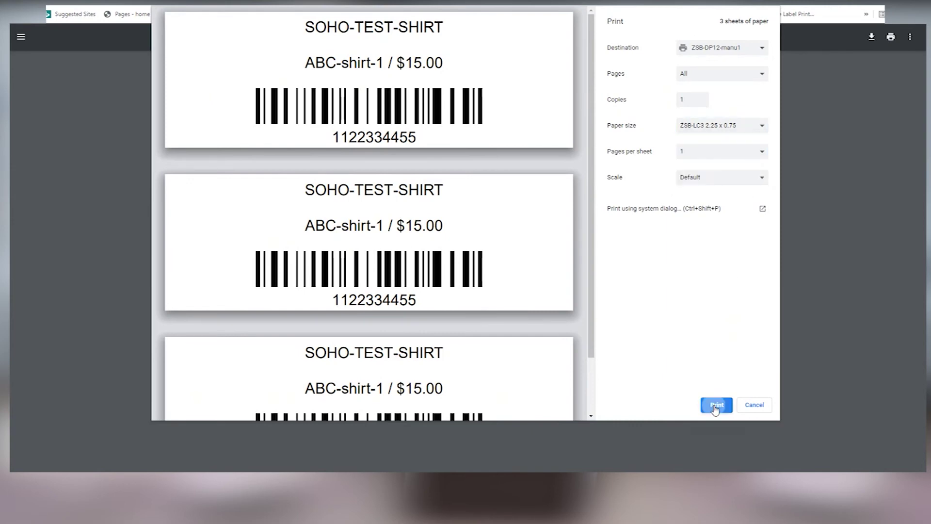